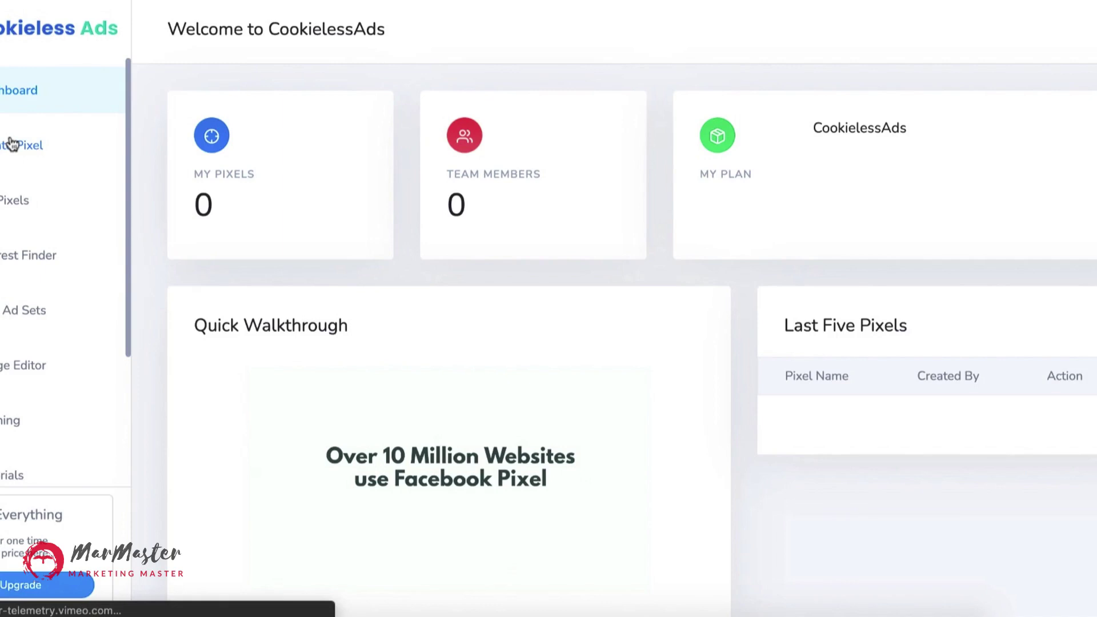
# Start creating a new smart pixel named "Demo 1" and continue to its Facebook details
pyautogui.click(13, 144)
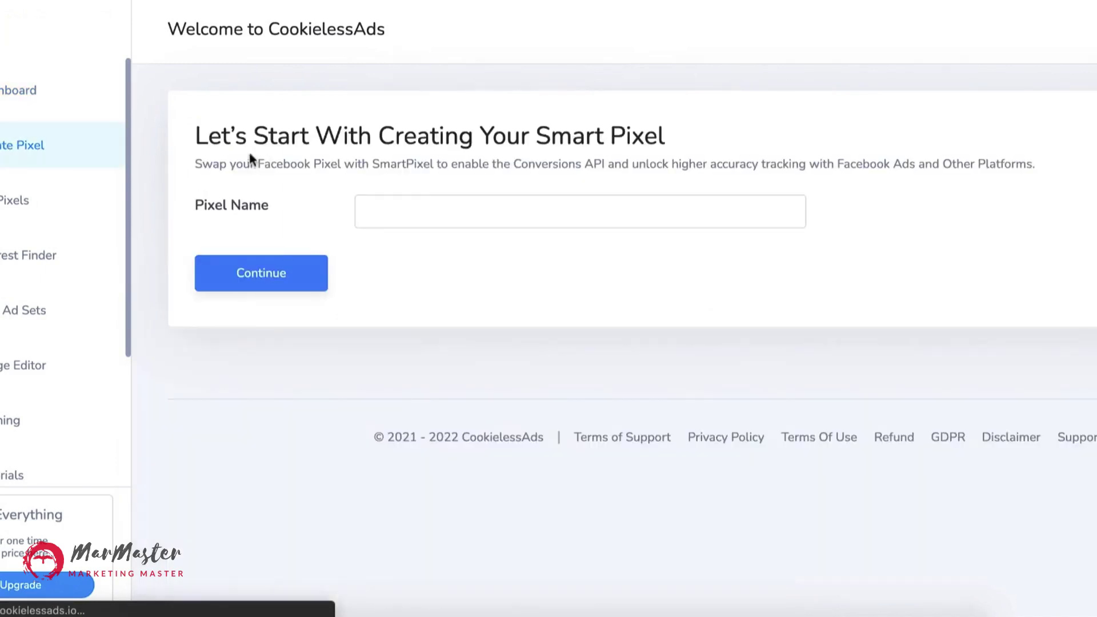
pyautogui.click(397, 212)
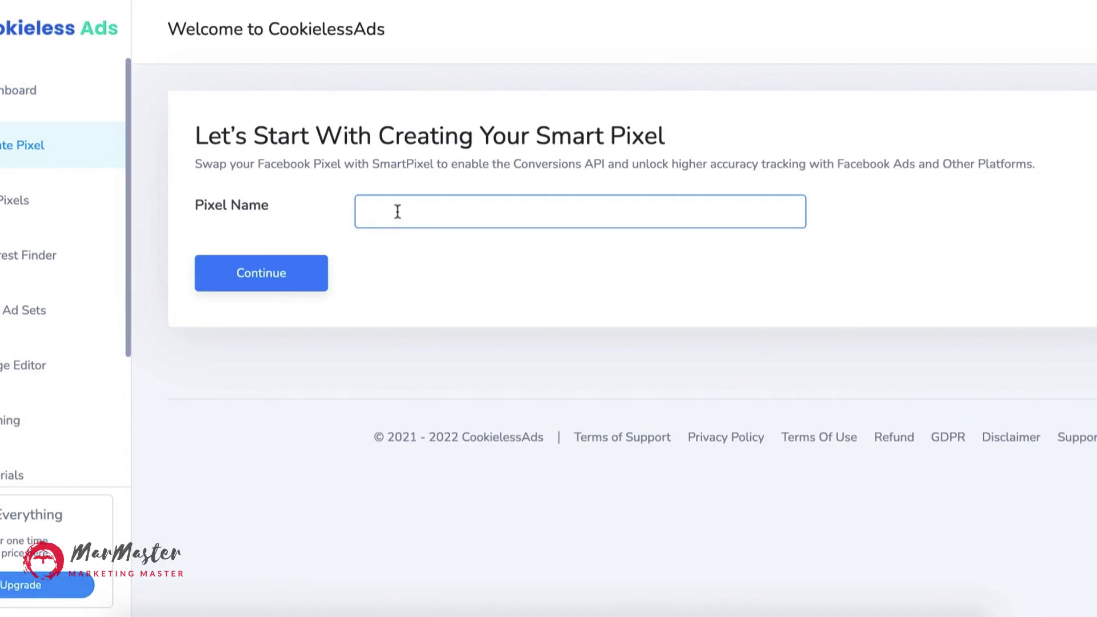
pyautogui.write('Demo 1')
pyautogui.click(278, 289)
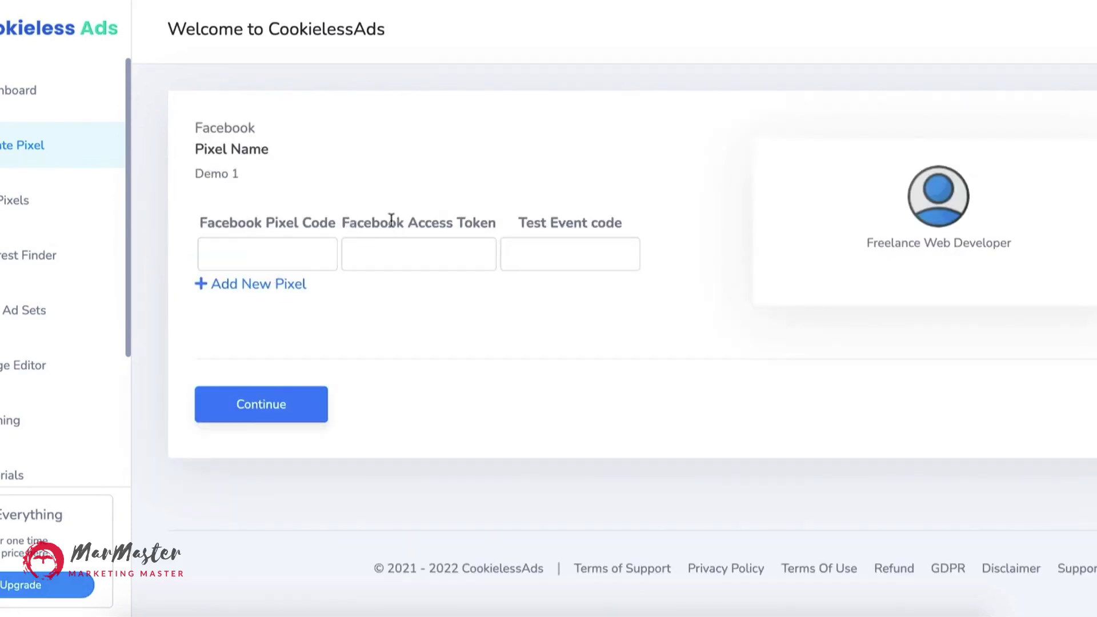
pyautogui.moveTo(345, 223); pyautogui.dragTo(650, 226)
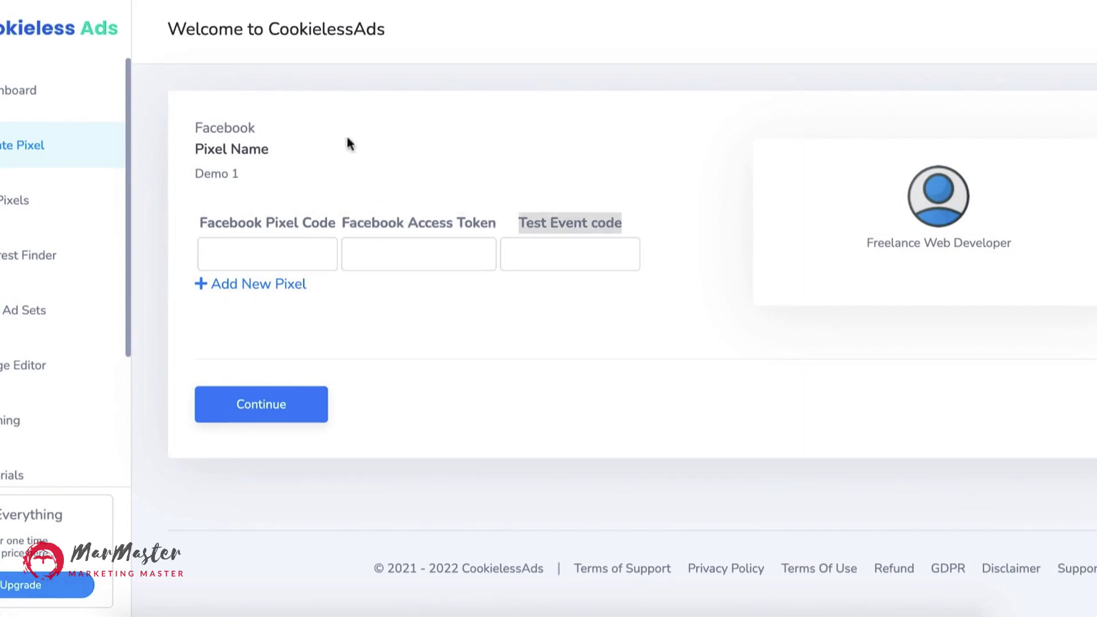
pyautogui.click(270, 297)
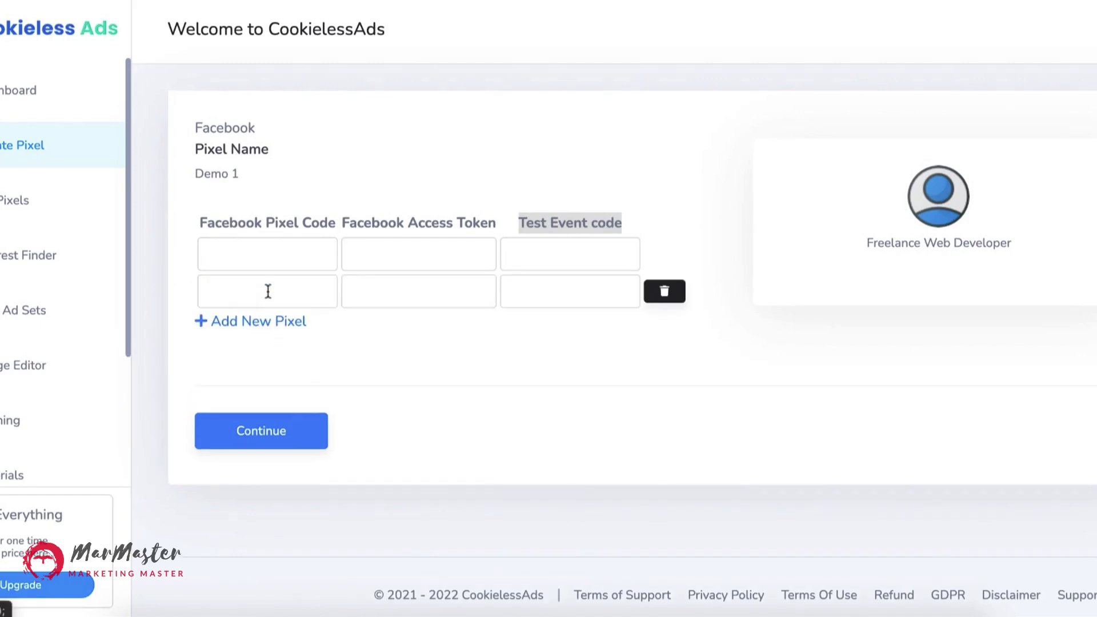
pyautogui.click(666, 291)
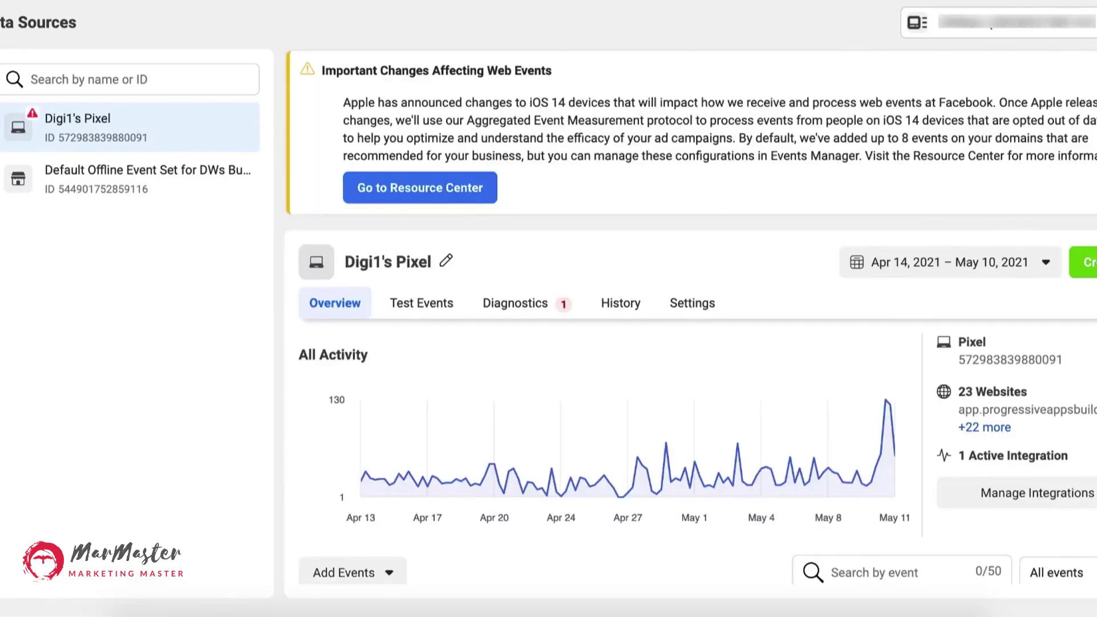
# Copy the Pixel ID from the settings of Digi1's Pixel in Facebook Events Manager into the Facebook Pixel Code of Demo 1 in CookielessAds
pyautogui.click(2, 151)
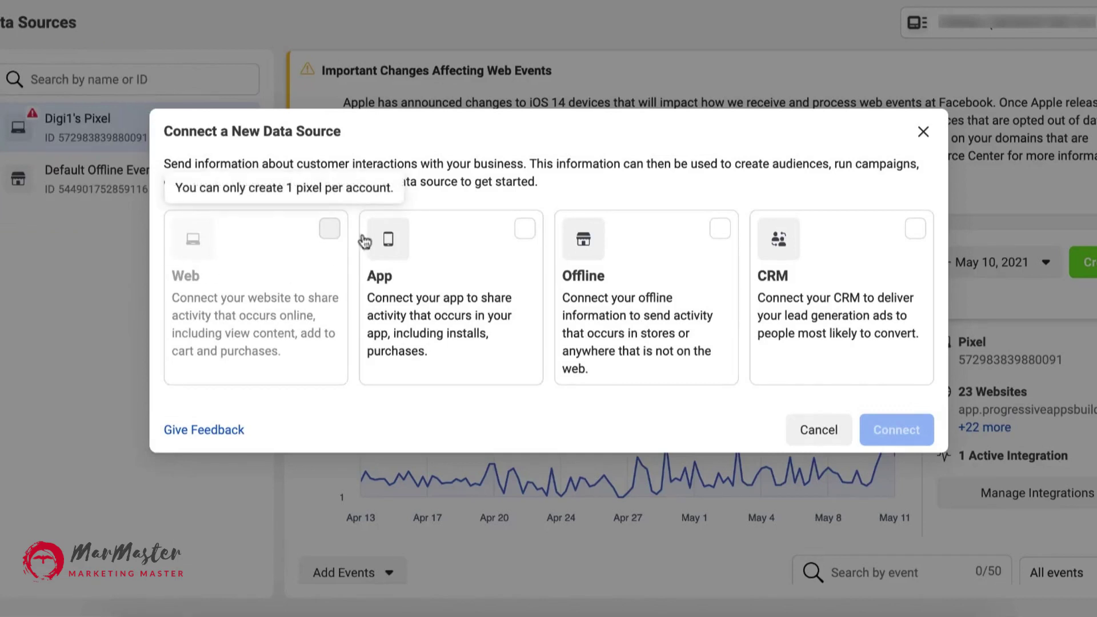
pyautogui.click(923, 131)
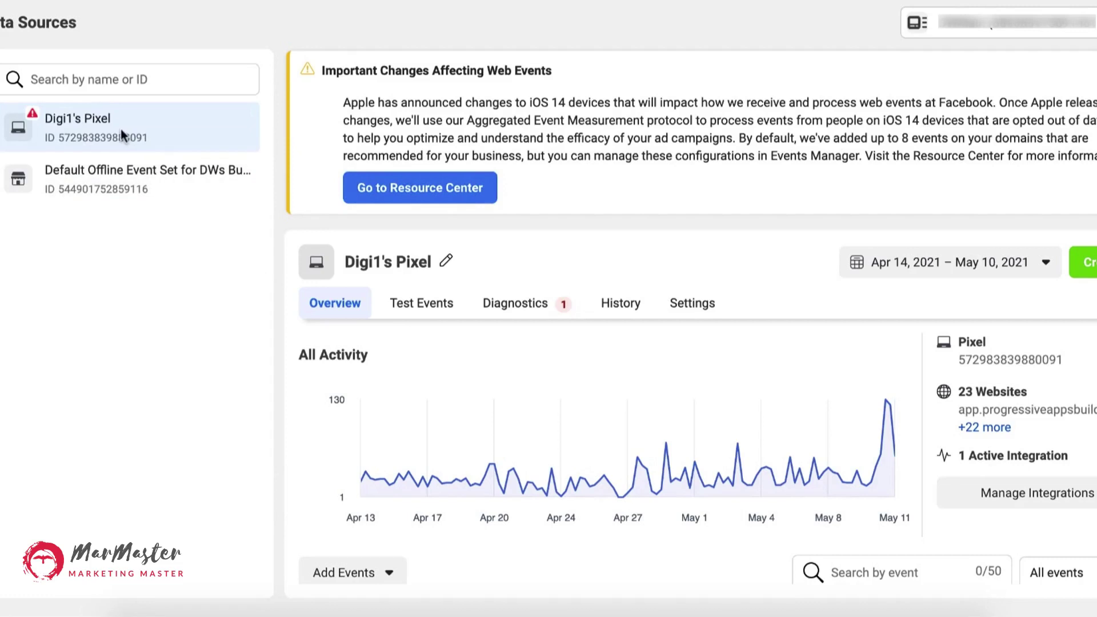
pyautogui.click(699, 305)
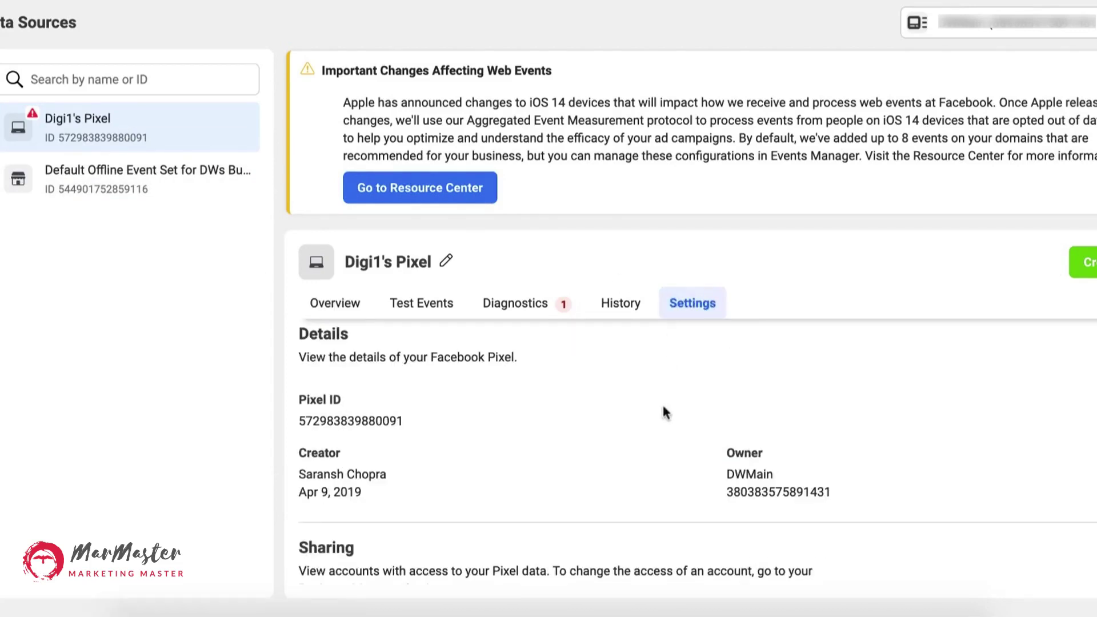
pyautogui.scroll(-1, 665, 412)
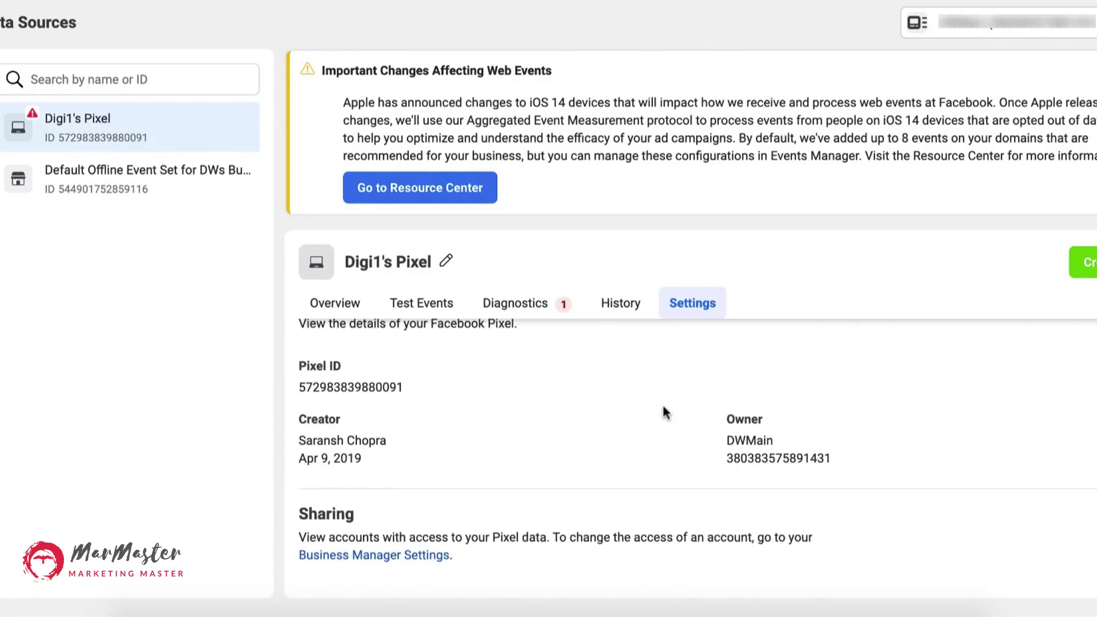
pyautogui.click(388, 389)
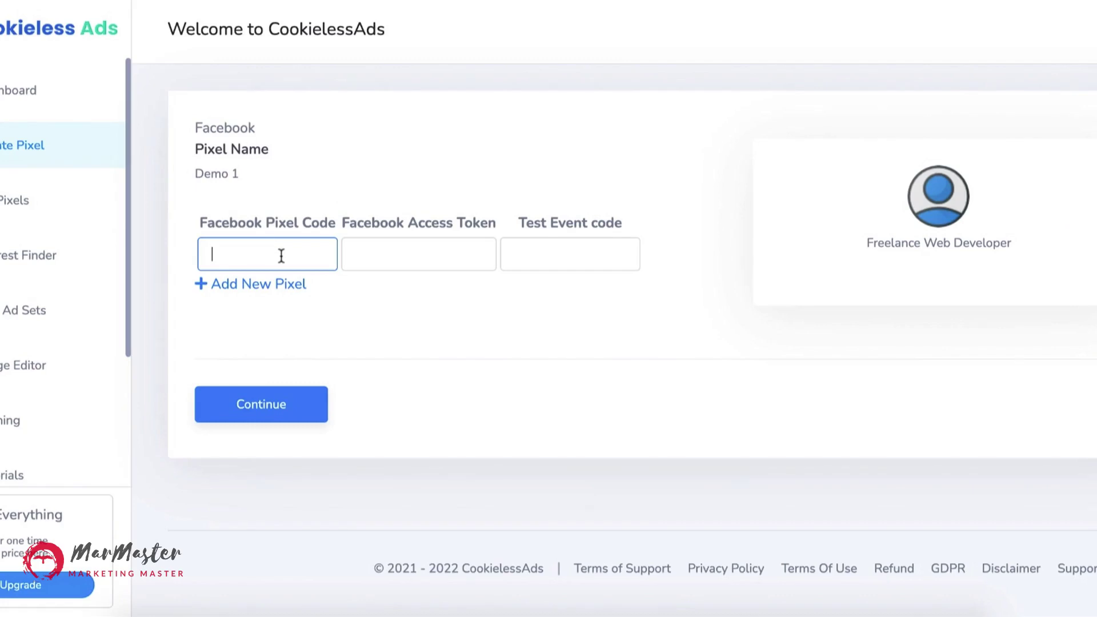
pyautogui.hotkey('ctrl', 'v')
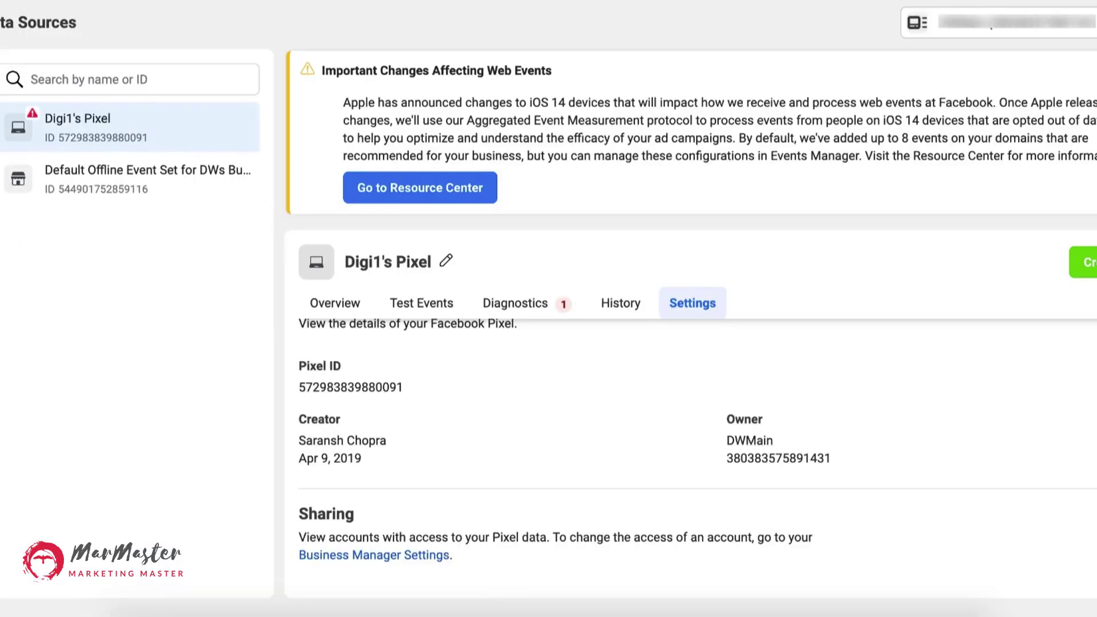
# Switch to Facebook Events Manager and generate a Conversions API access token in the settings of Digi1's Pixel
pyautogui.scroll(-3, 529, 476)
pyautogui.scroll(-6, 528, 476)
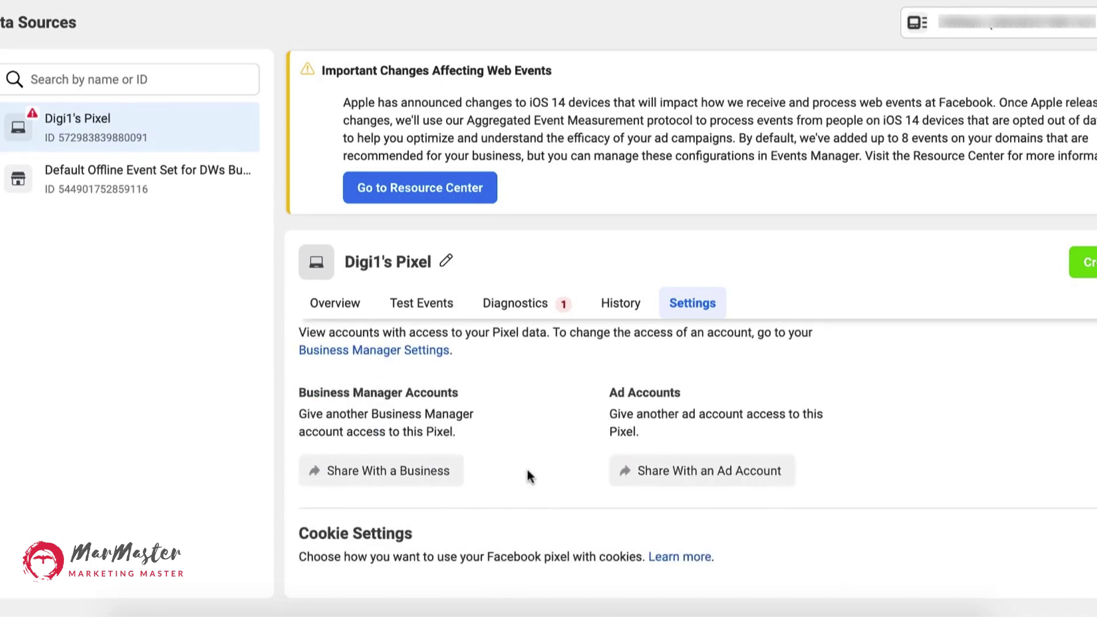
pyautogui.scroll(-8, 528, 476)
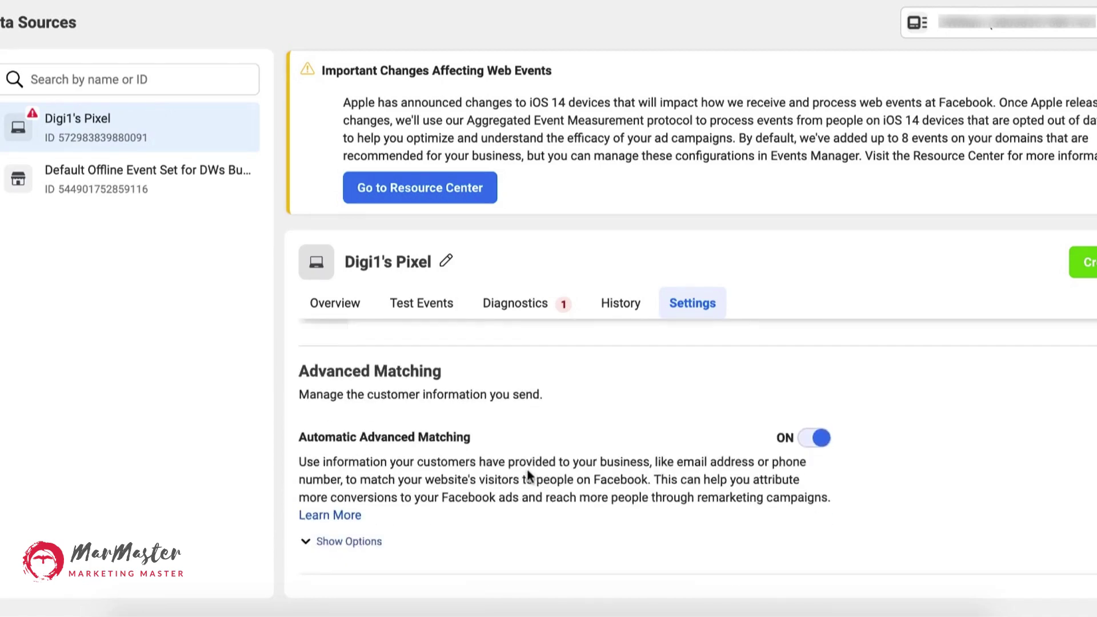
pyautogui.scroll(-1, 528, 474)
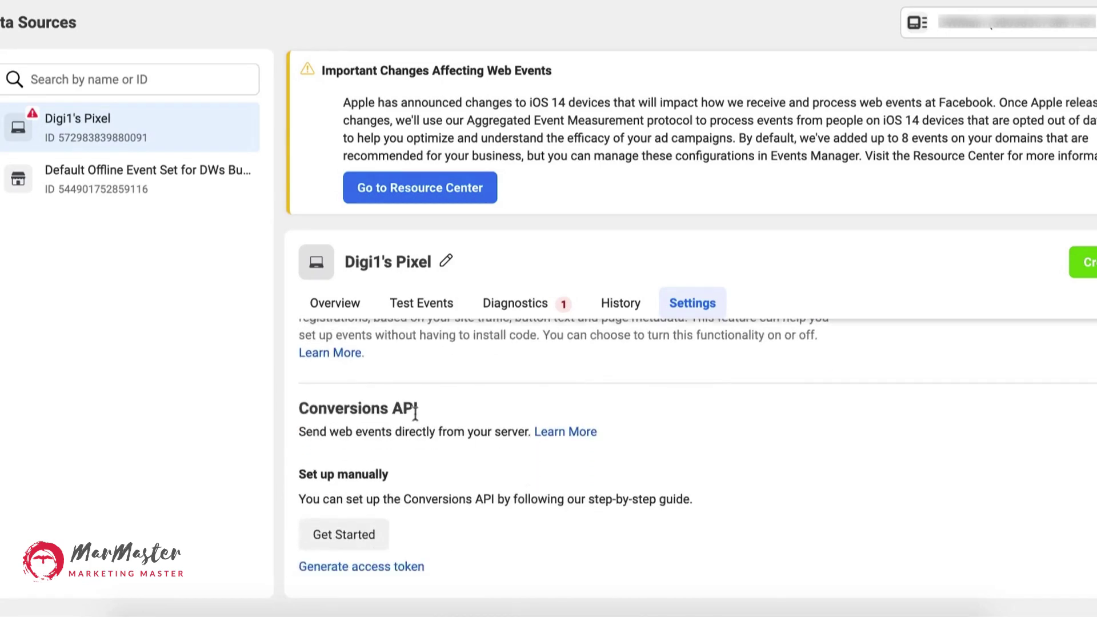
pyautogui.scroll(-1, 378, 499)
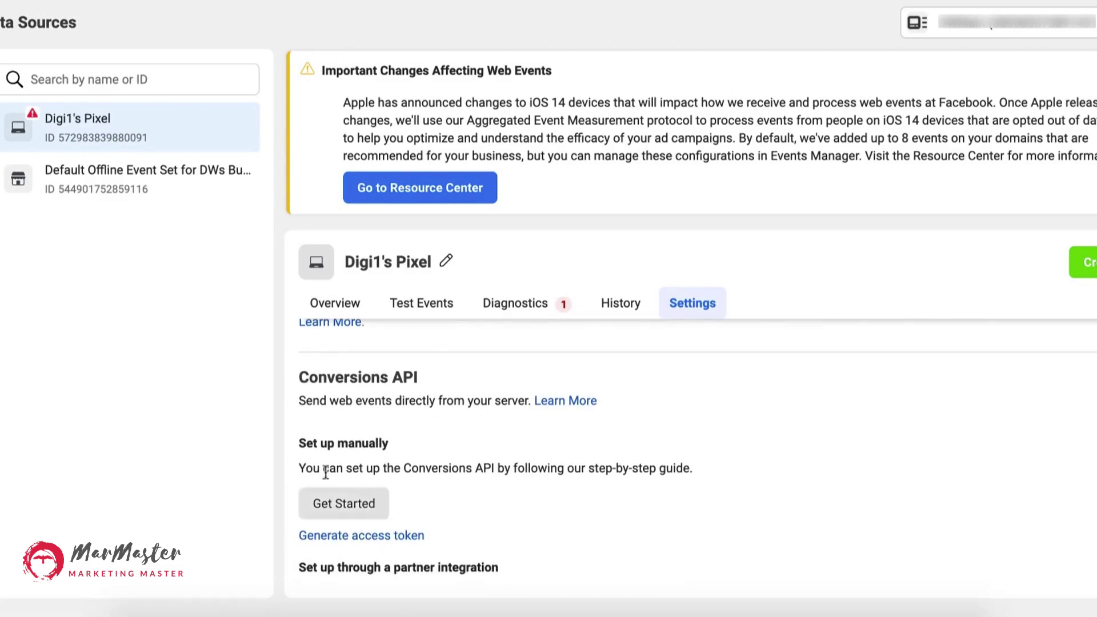
pyautogui.scroll(-2, 406, 474)
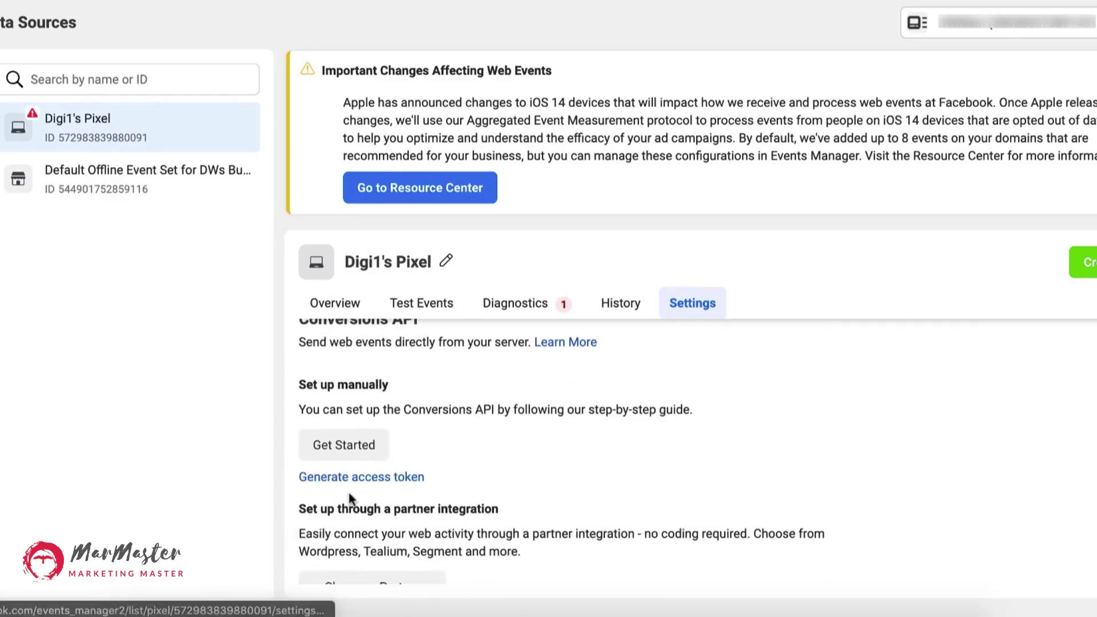
pyautogui.click(393, 478)
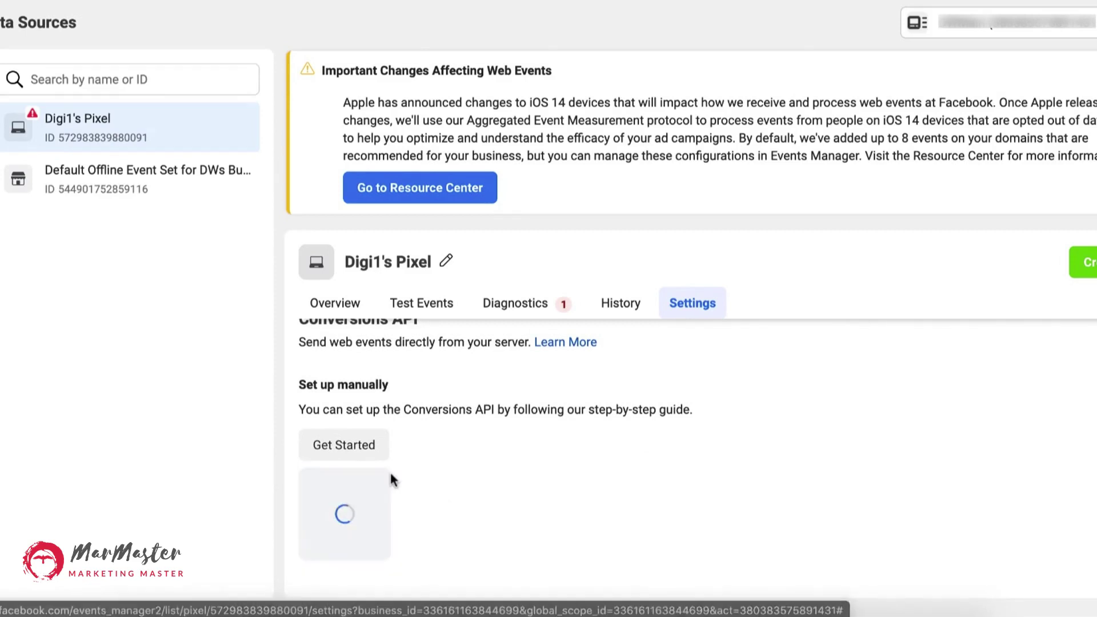
pyautogui.scroll(-2, 460, 481)
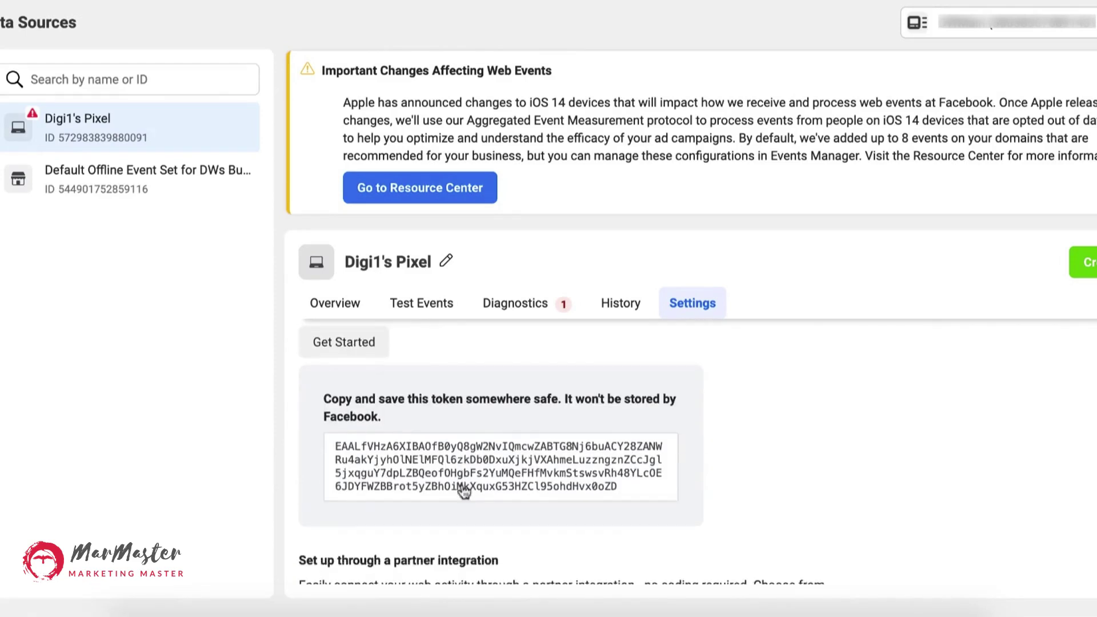
# Copy the generated token and paste it as the Facebook Access Token of the Demo 1 pixel in CookielessAds
pyautogui.click(482, 472)
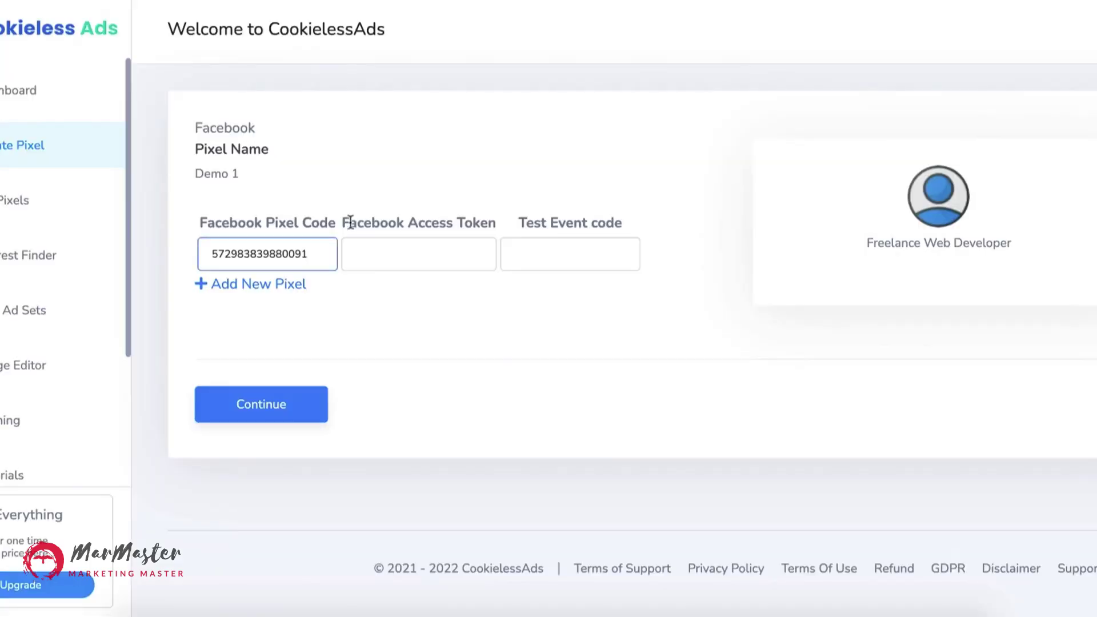
pyautogui.click(393, 267)
pyautogui.hotkey('ctrl', 'v')
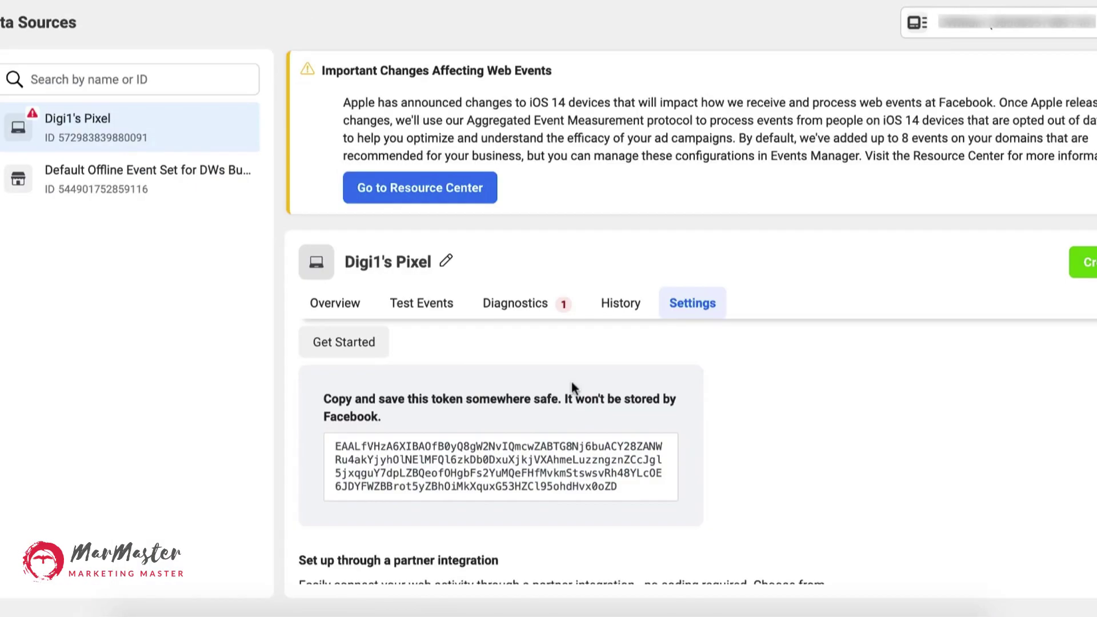
# Copy the test event code from the pixel's Test Events in Facebook Events Manager into Demo 1's Test Event code in CookielessAds and continue
pyautogui.scroll(-12, 572, 386)
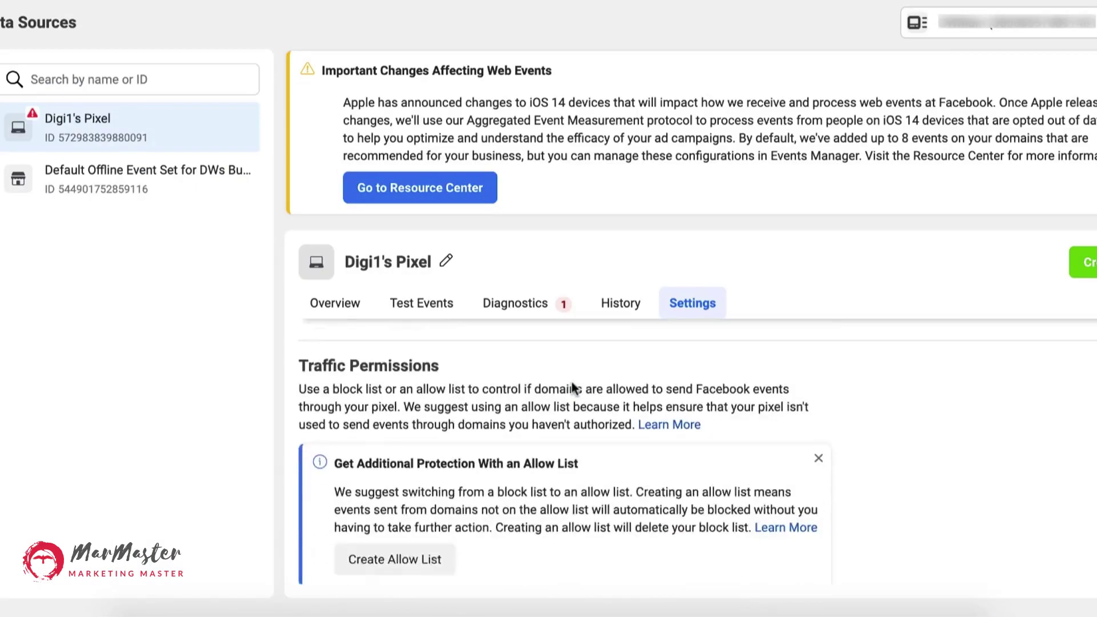
pyautogui.click(438, 303)
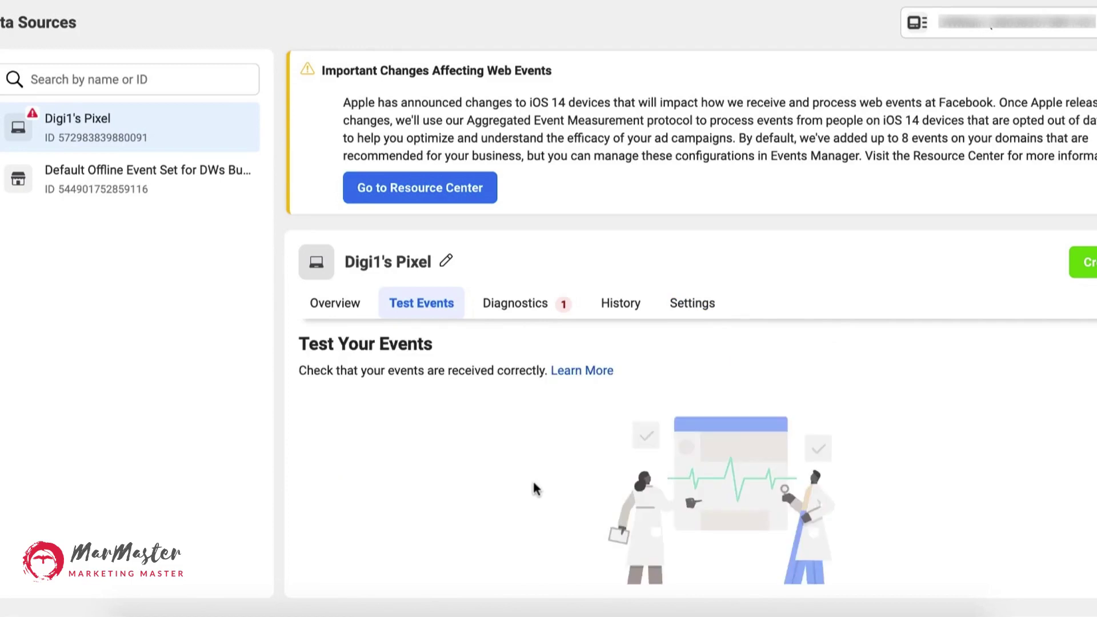
pyautogui.scroll(-2, 534, 485)
pyautogui.scroll(-5, 534, 486)
pyautogui.click(814, 464)
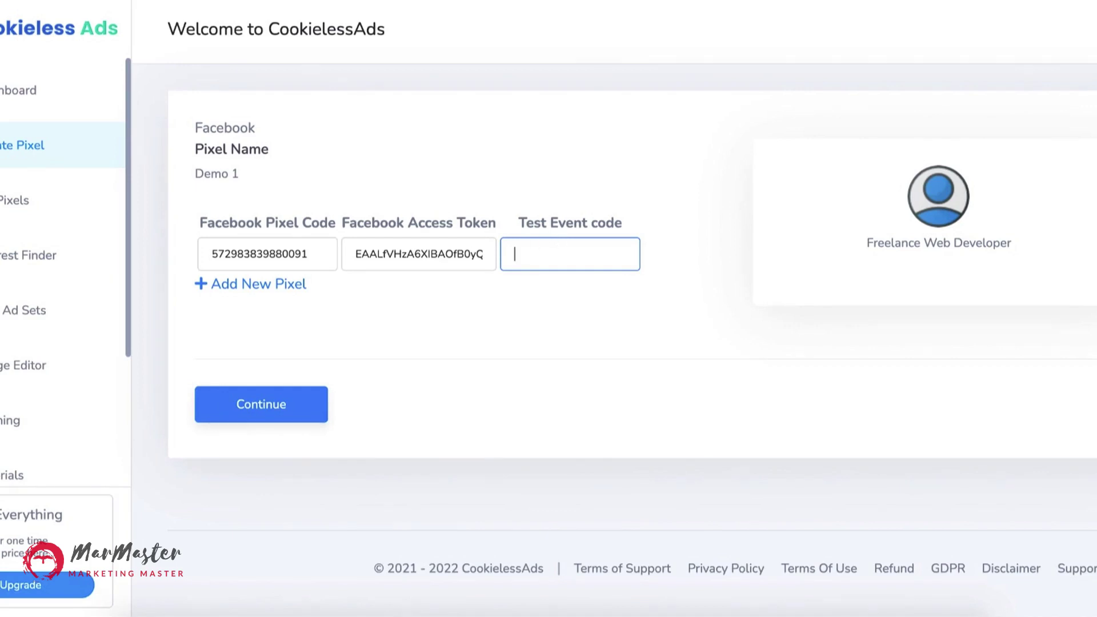
pyautogui.hotkey('ctrl', 'v')
pyautogui.click(283, 410)
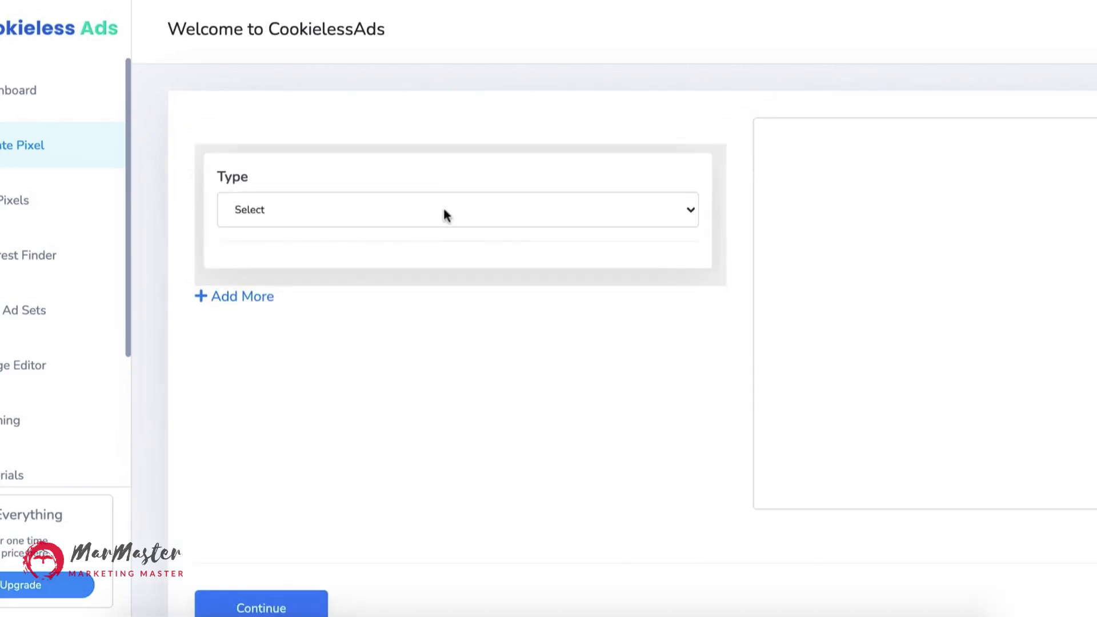
# Try AddToCart as the event type, and set the type to Lead instead
pyautogui.click(444, 208)
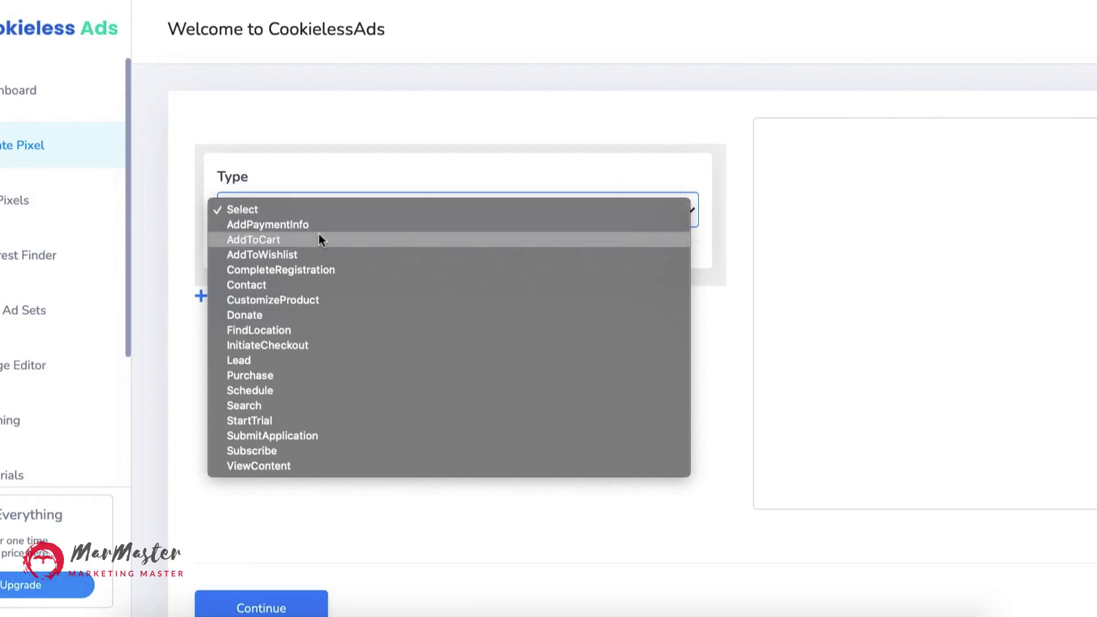
pyautogui.click(289, 242)
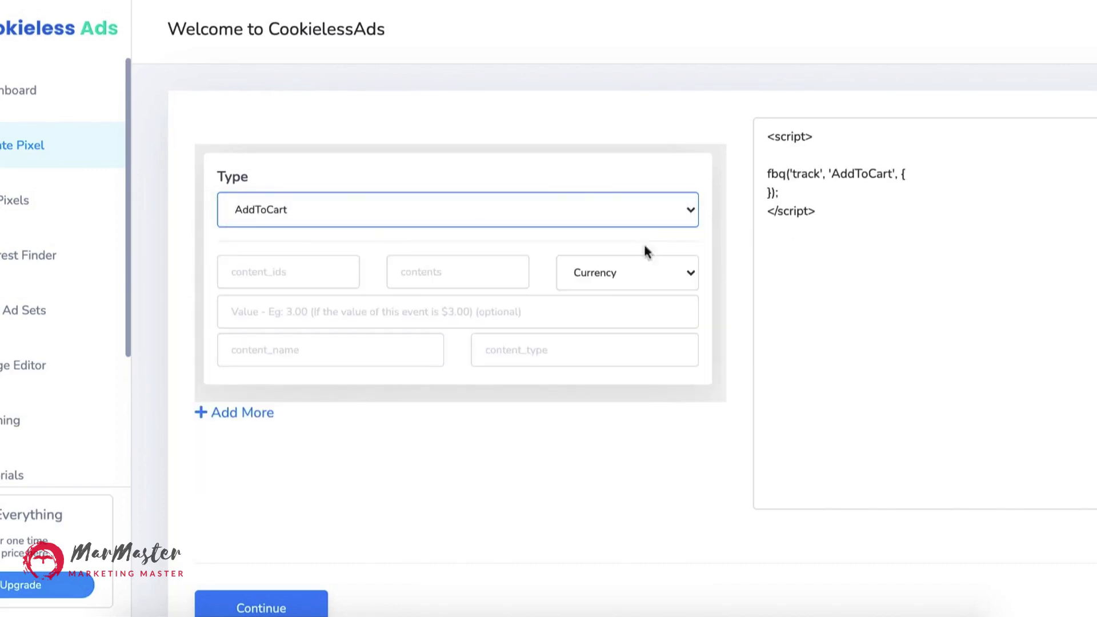
pyautogui.click(595, 202)
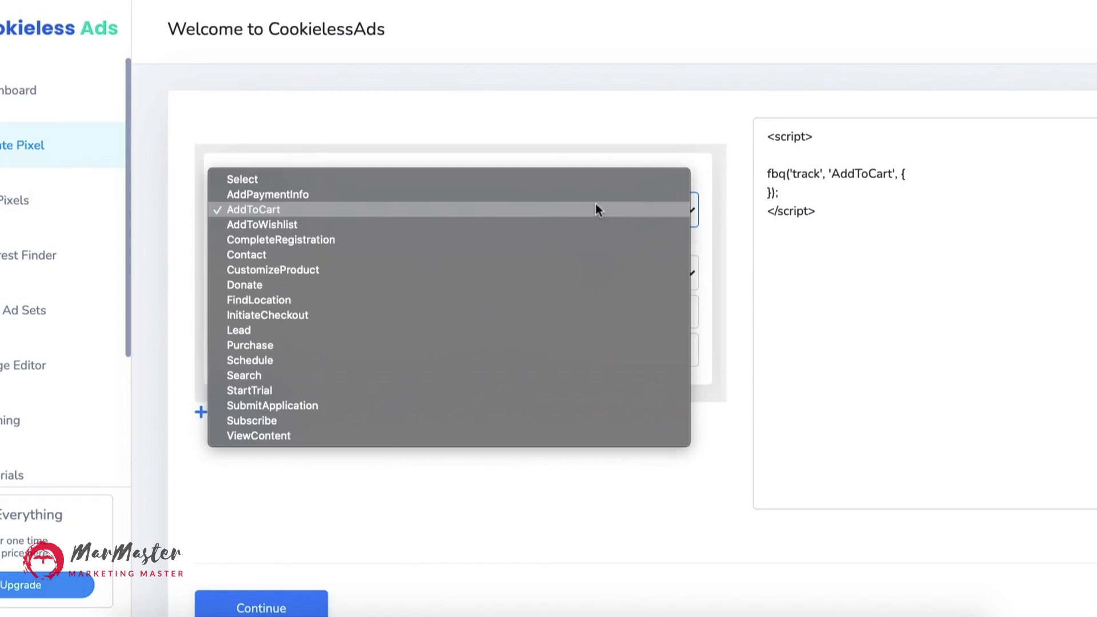
pyautogui.click(482, 332)
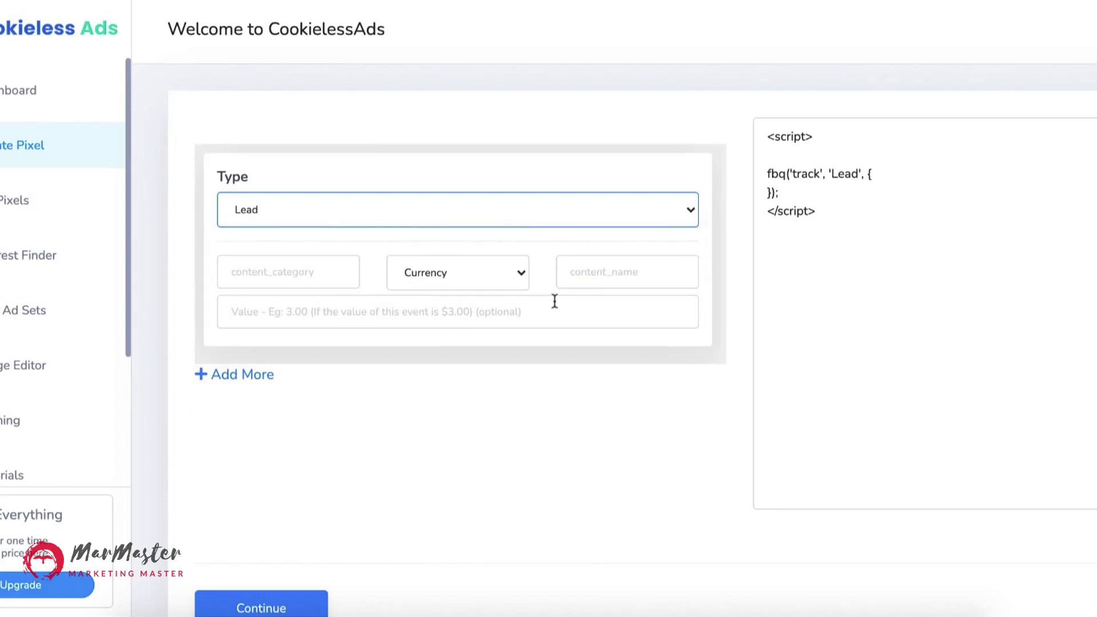
# Give the Lead event a value of 1, leaving its currency unselected, and continue
pyautogui.click(495, 279)
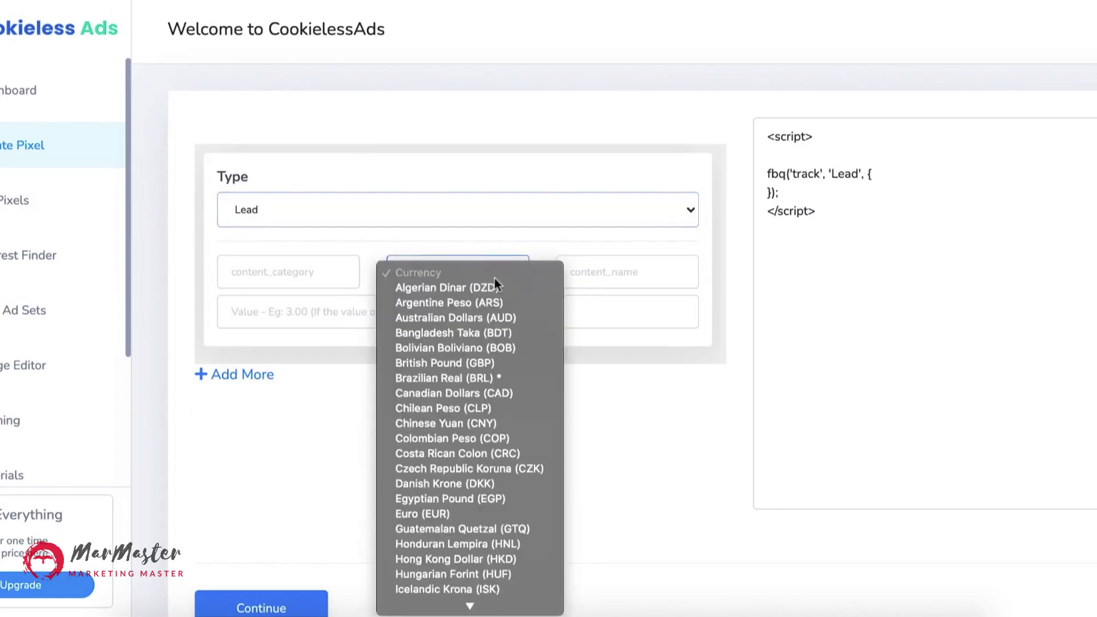
pyautogui.click(631, 267)
pyautogui.click(362, 318)
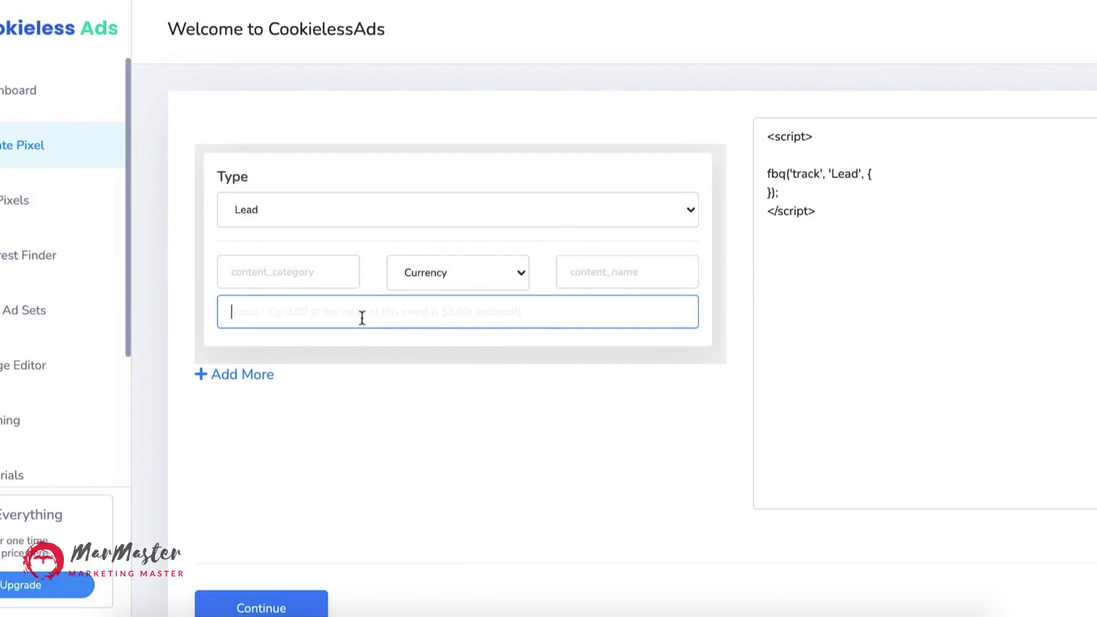
pyautogui.write('1')
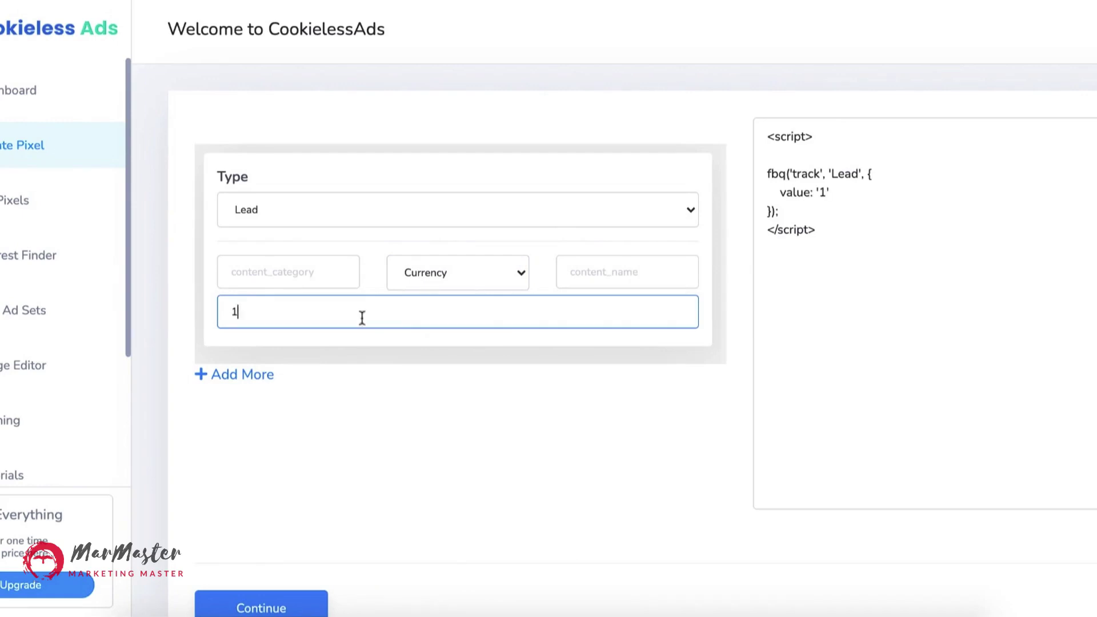
pyautogui.scroll(-2, 257, 543)
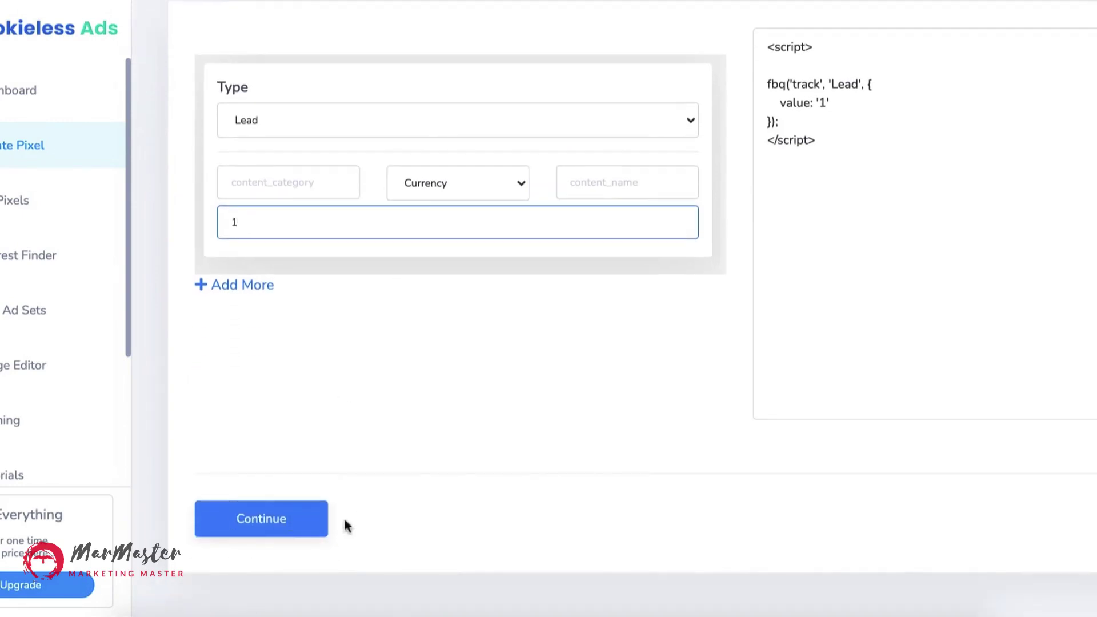
pyautogui.click(299, 532)
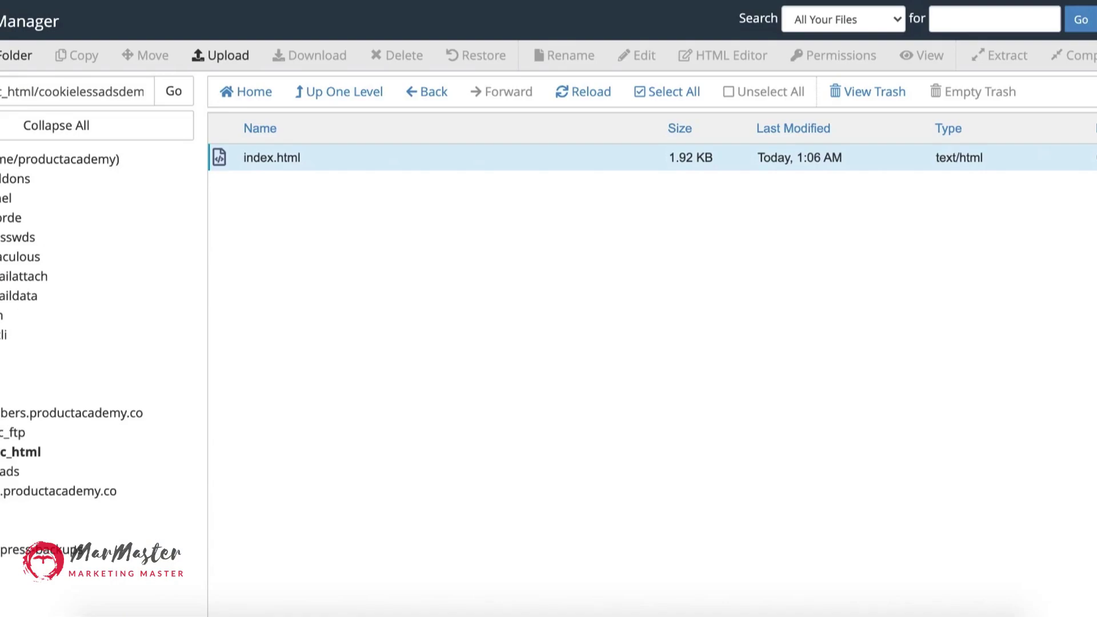
# Open index.html for editing in utf-8, paste the copied pixel script below the refresh meta tag, and save the file
pyautogui.rightClick(287, 158)
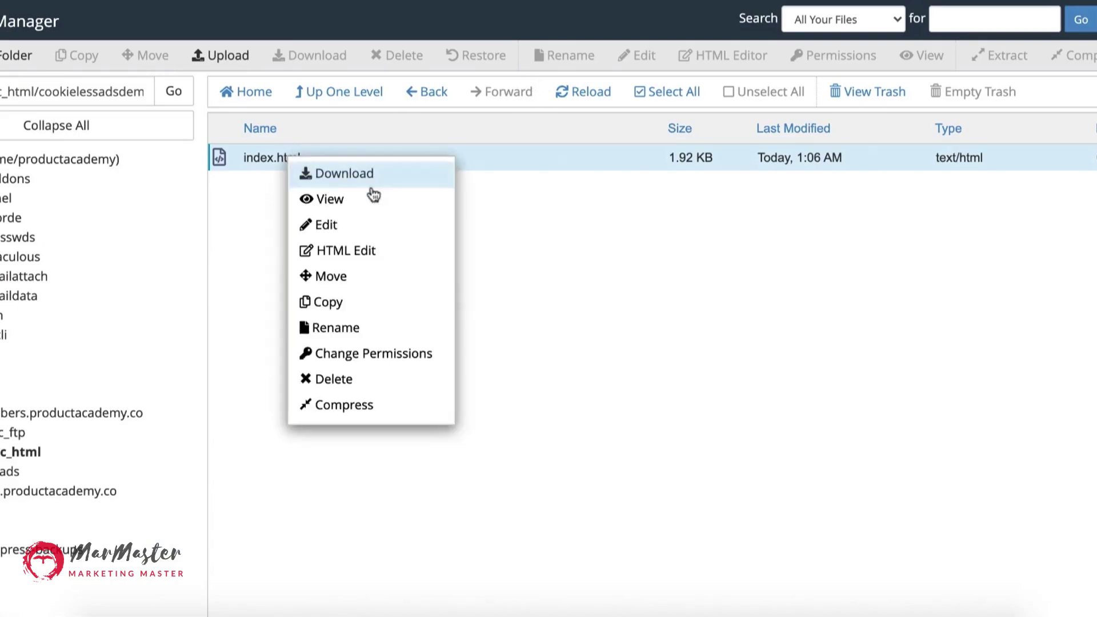
pyautogui.click(331, 224)
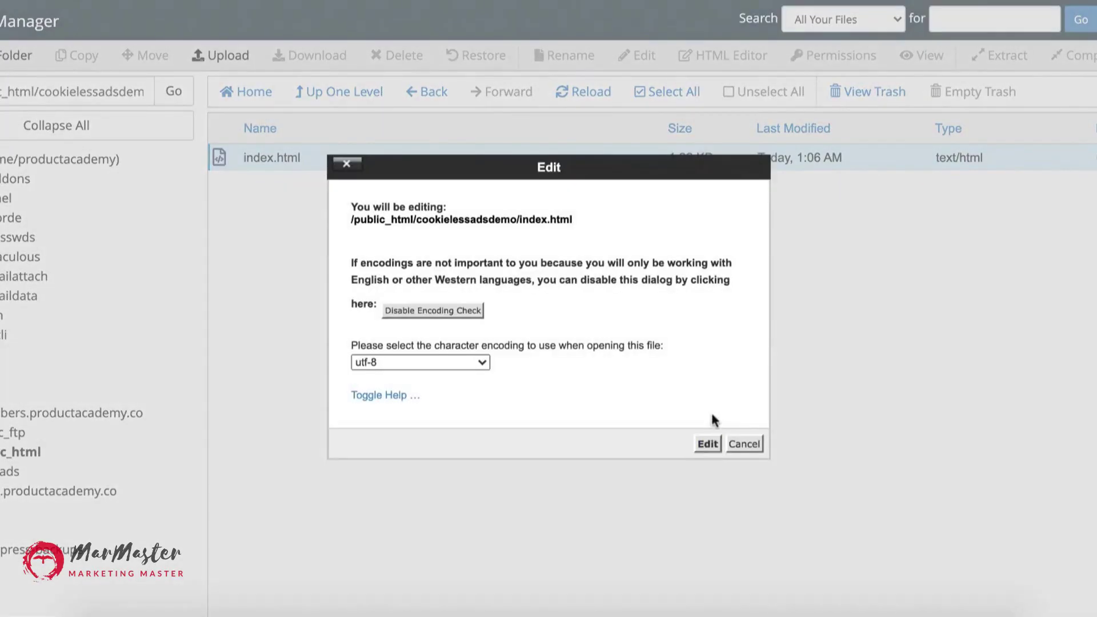
pyautogui.click(708, 445)
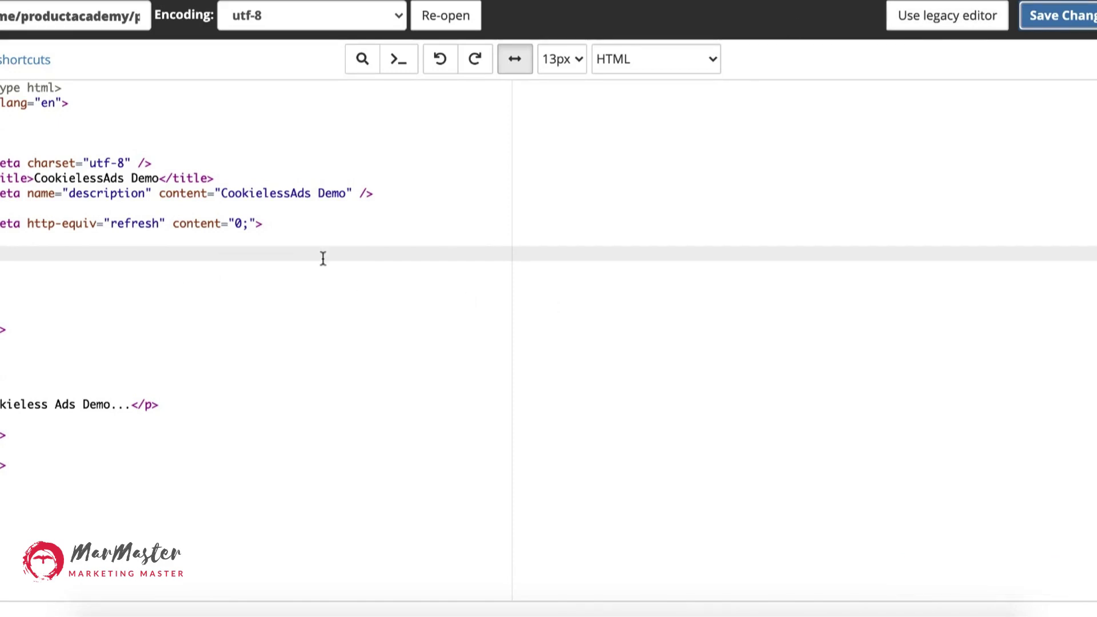
pyautogui.hotkey('ctrl', 'v')
pyautogui.scroll(-1, 834, 166)
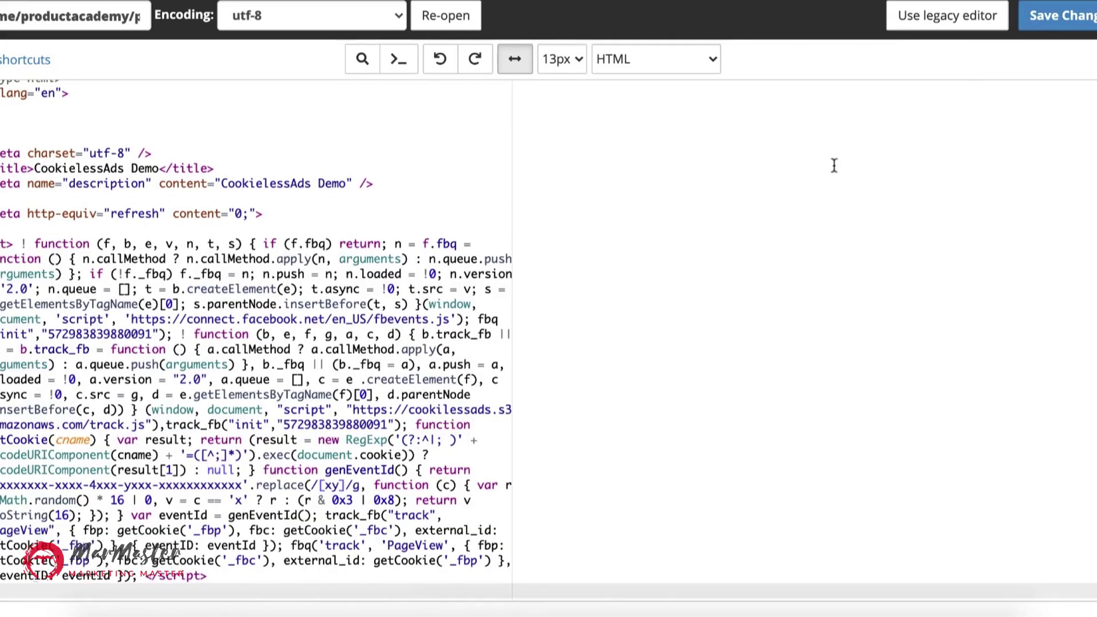
pyautogui.click(1060, 16)
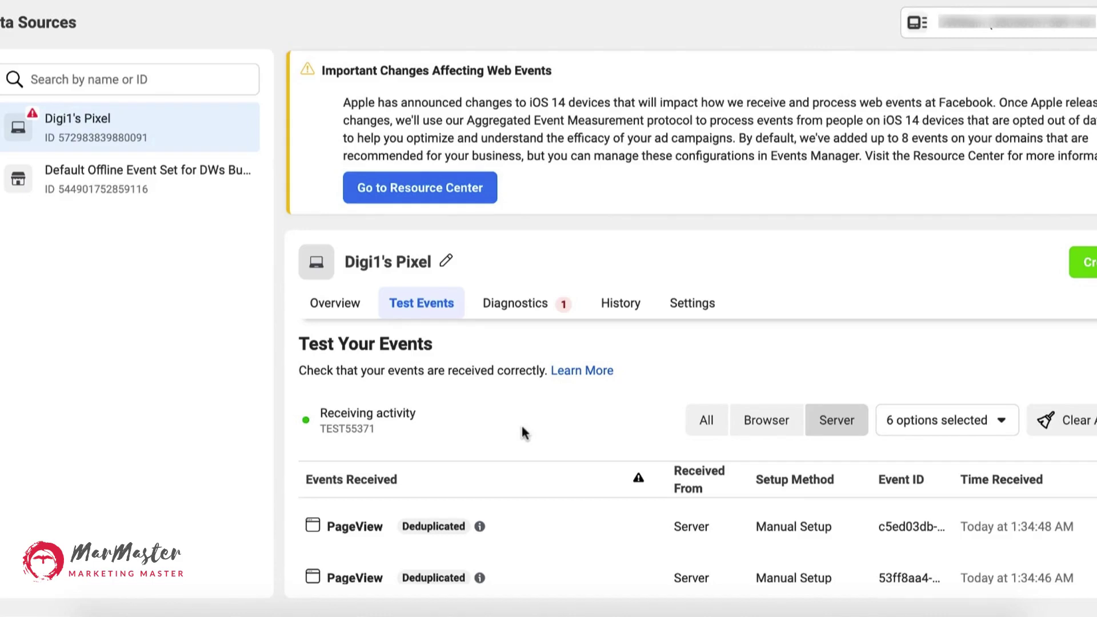
# Examine the server events in the pixel's Test Events in Facebook Events Manager, expanding the latest PageView to check its URL and details
pyautogui.scroll(-1, 522, 426)
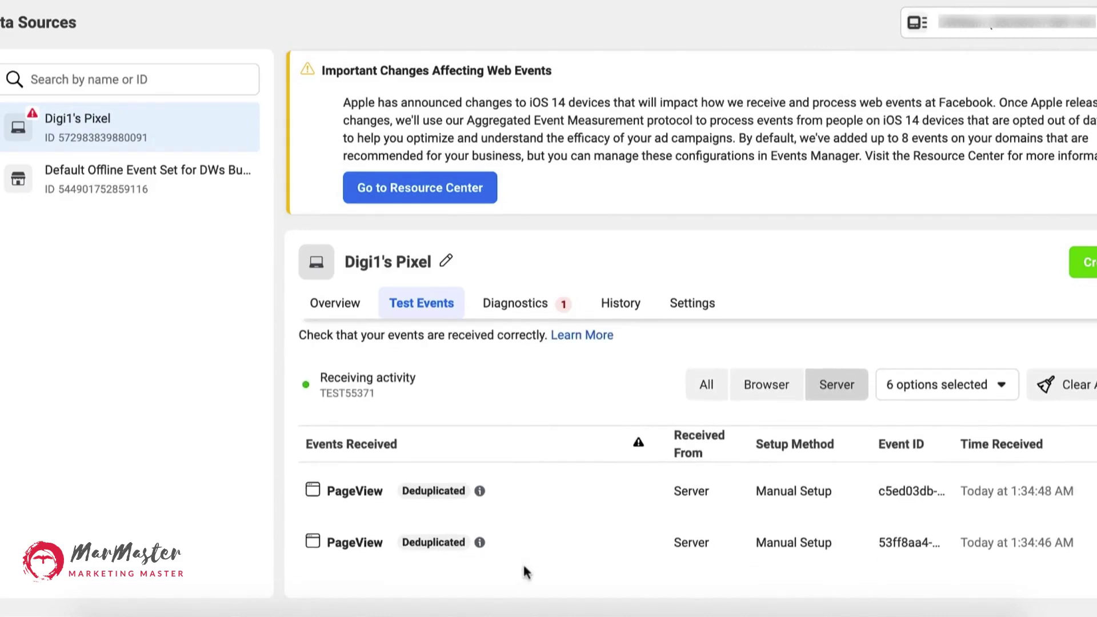
pyautogui.scroll(-3, 649, 533)
pyautogui.scroll(4, 649, 534)
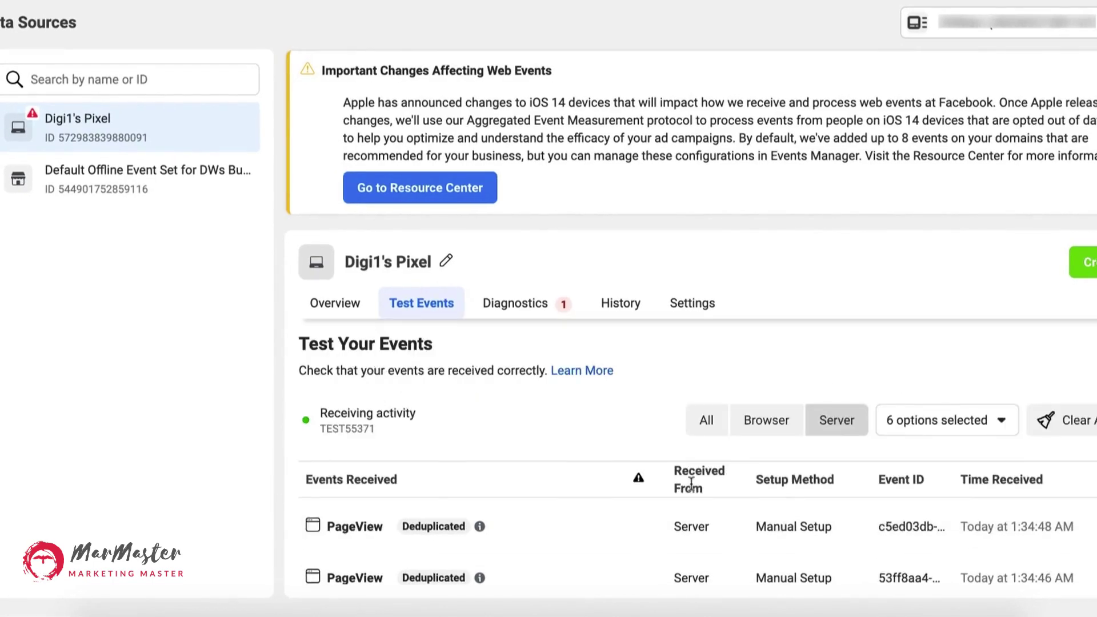
pyautogui.scroll(-3, 543, 455)
pyautogui.click(544, 449)
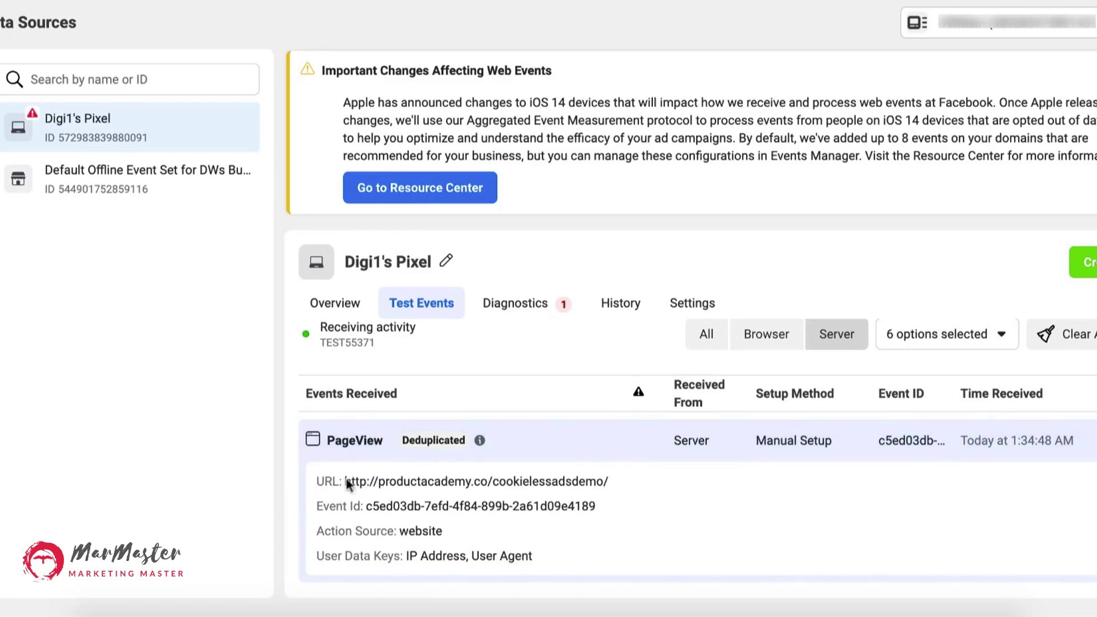
pyautogui.moveTo(347, 483); pyautogui.dragTo(615, 485)
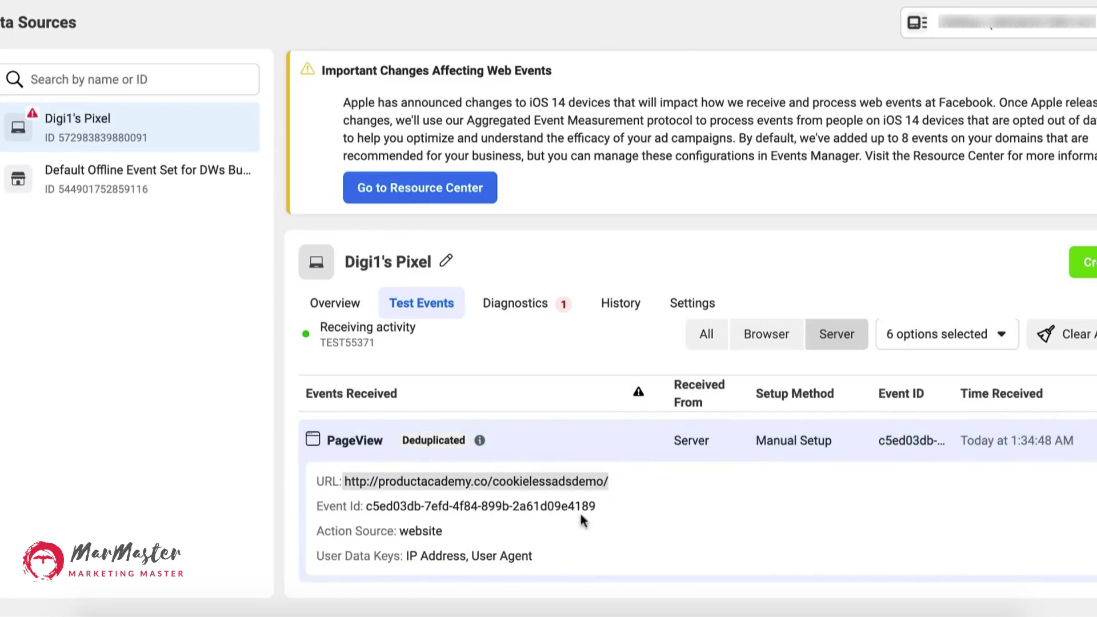
pyautogui.scroll(-2, 581, 516)
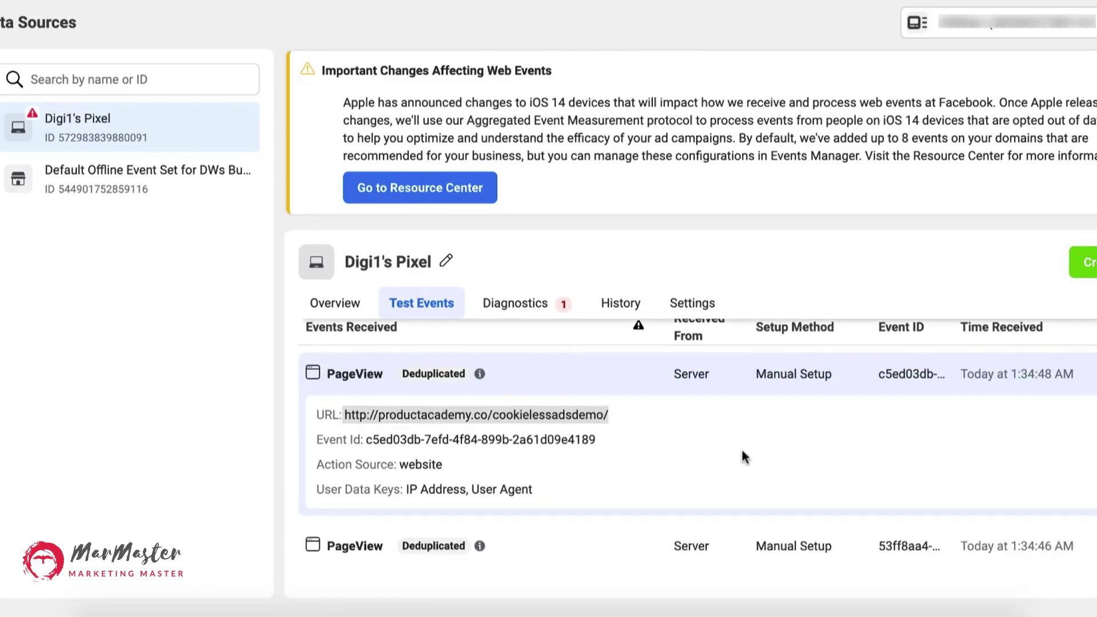